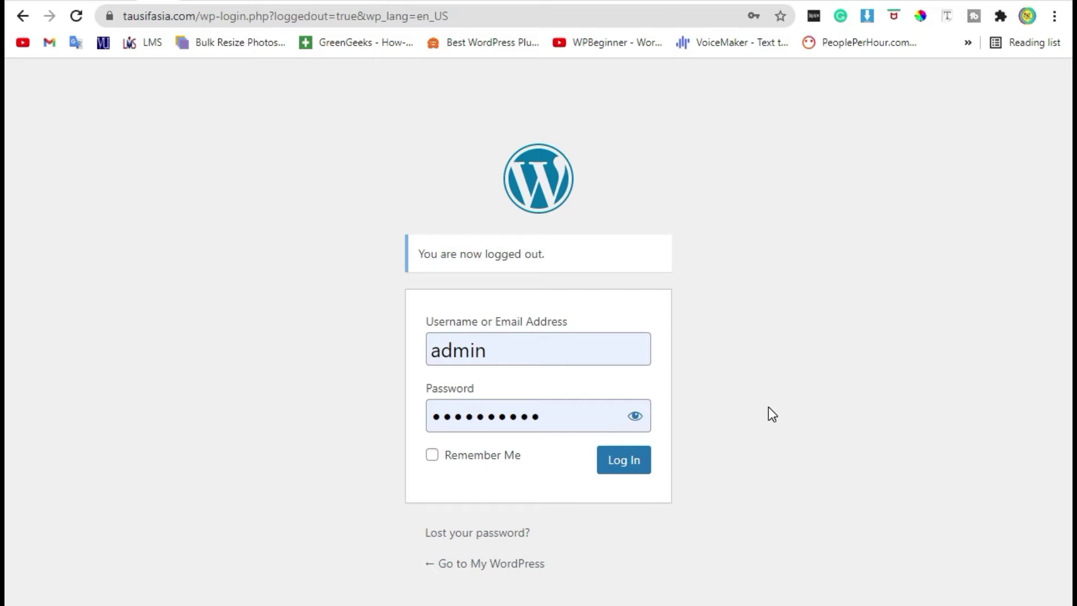
# Log in as admin from the WordPress sign-in page to reach the dashboard.
pyautogui.click(619, 463)
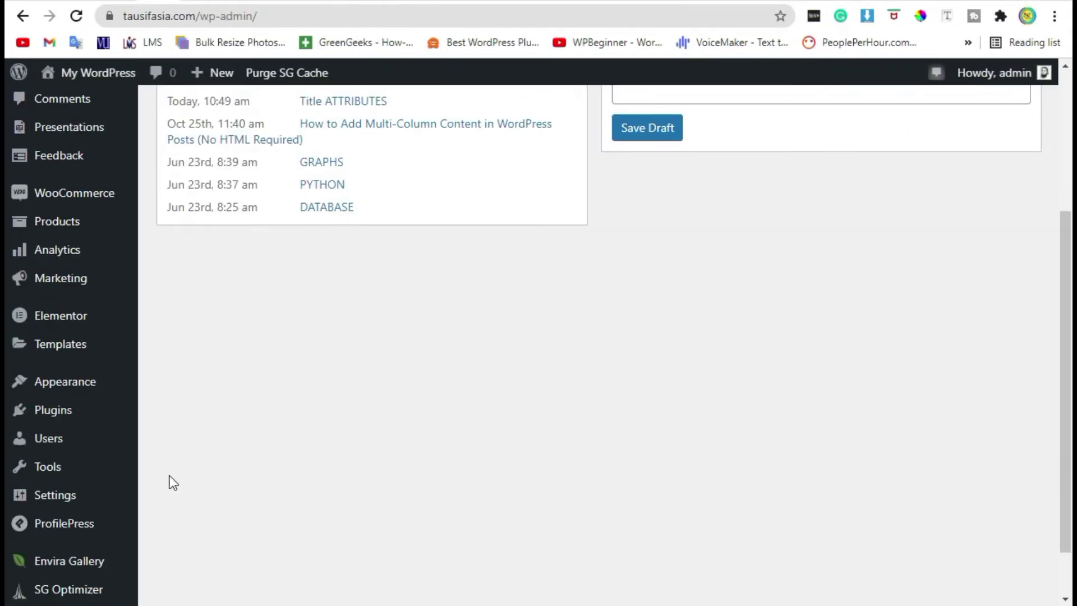
# Search the plugin directory for 'loginwp', then install and activate the LoginWP plugin.
pyautogui.moveTo(35, 414)
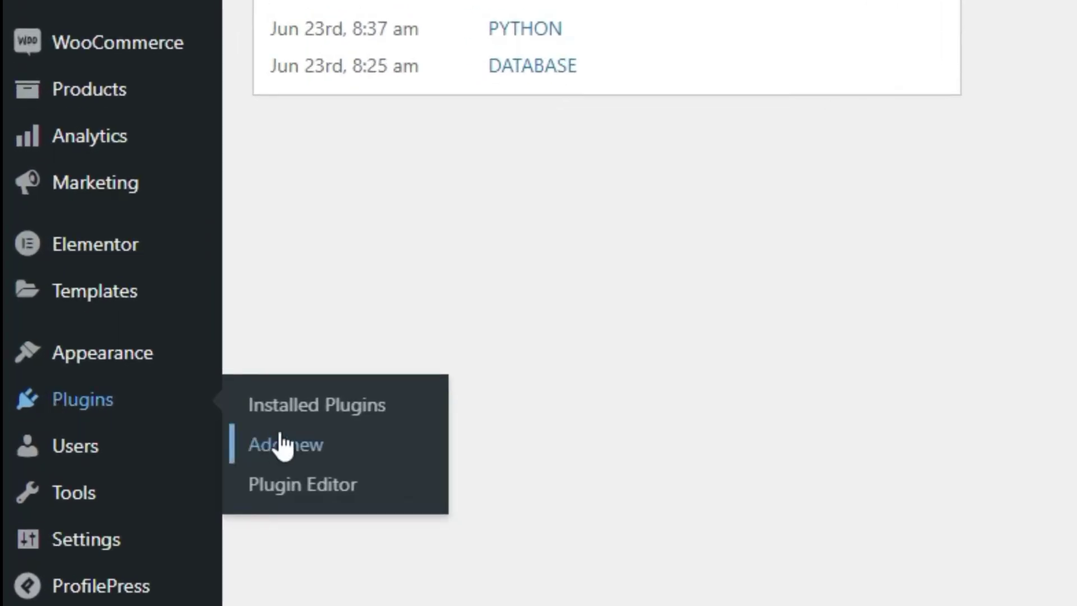
pyautogui.click(313, 444)
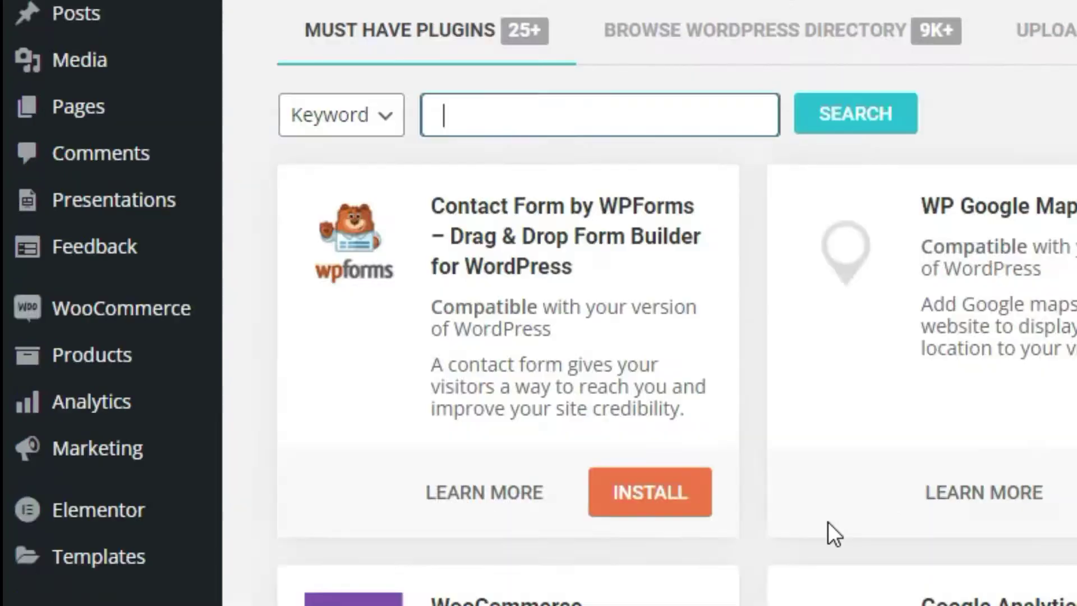
pyautogui.click(275, 144)
pyautogui.write('loginwp')
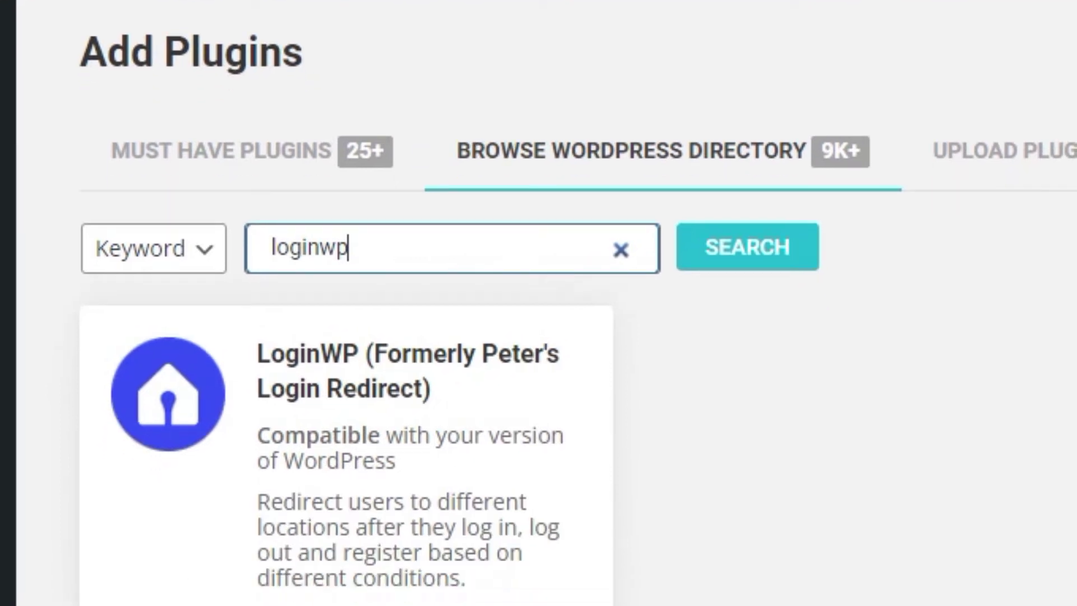
pyautogui.click(544, 511)
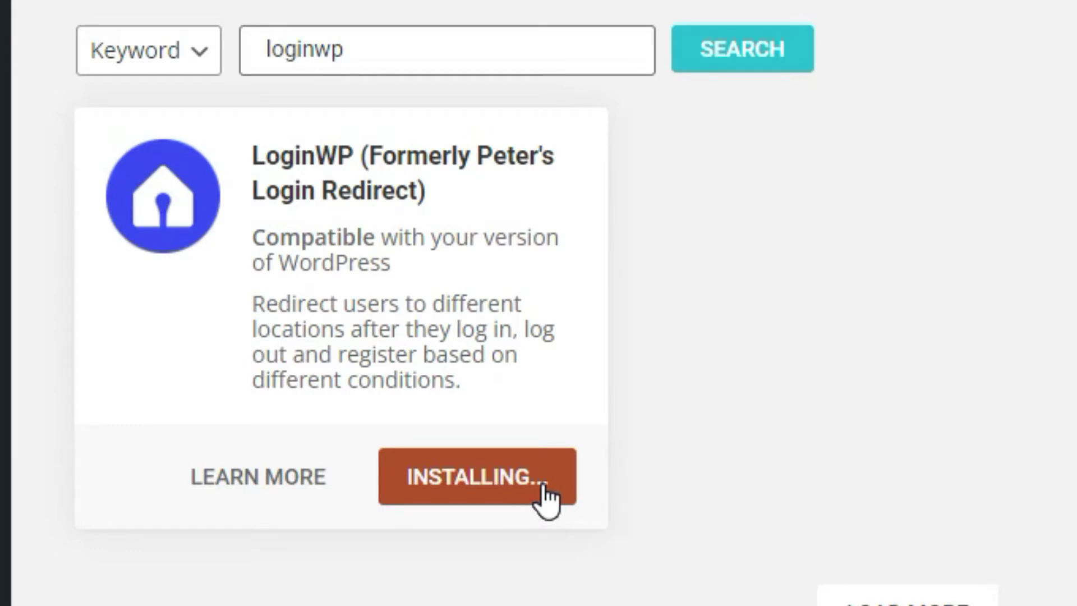
pyautogui.click(542, 487)
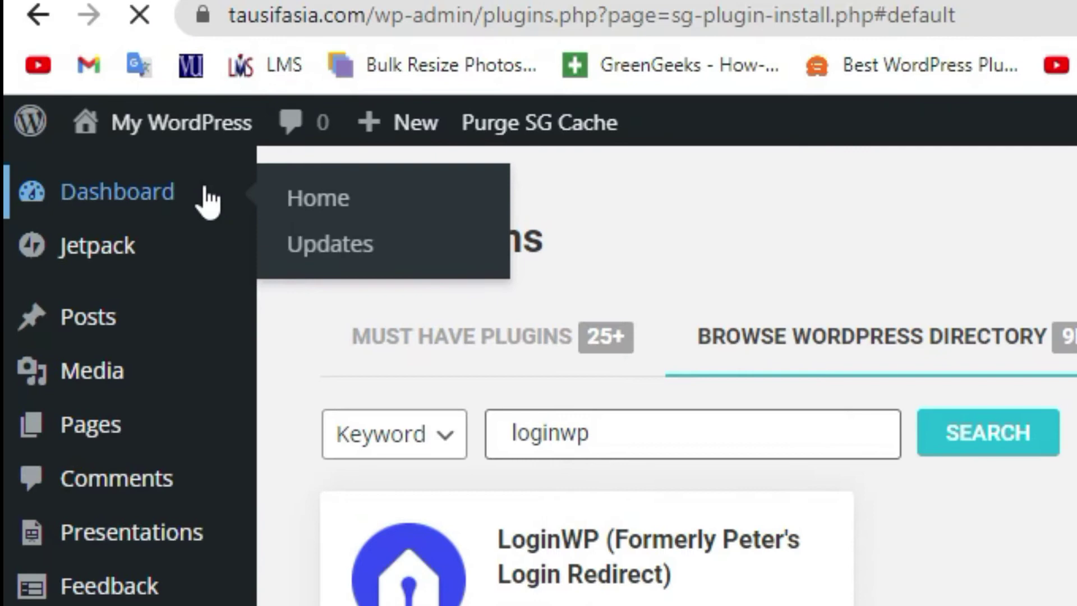
# Enable LoginWP's Remove Data on Uninstall option, save the settings, and go to Redirections.
pyautogui.click(208, 202)
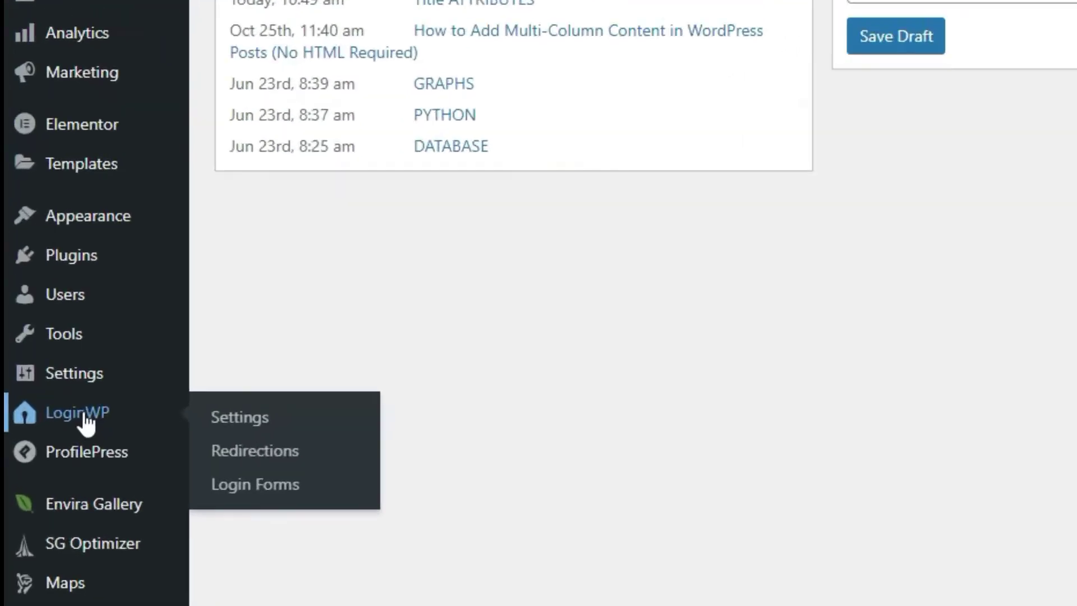
pyautogui.click(120, 366)
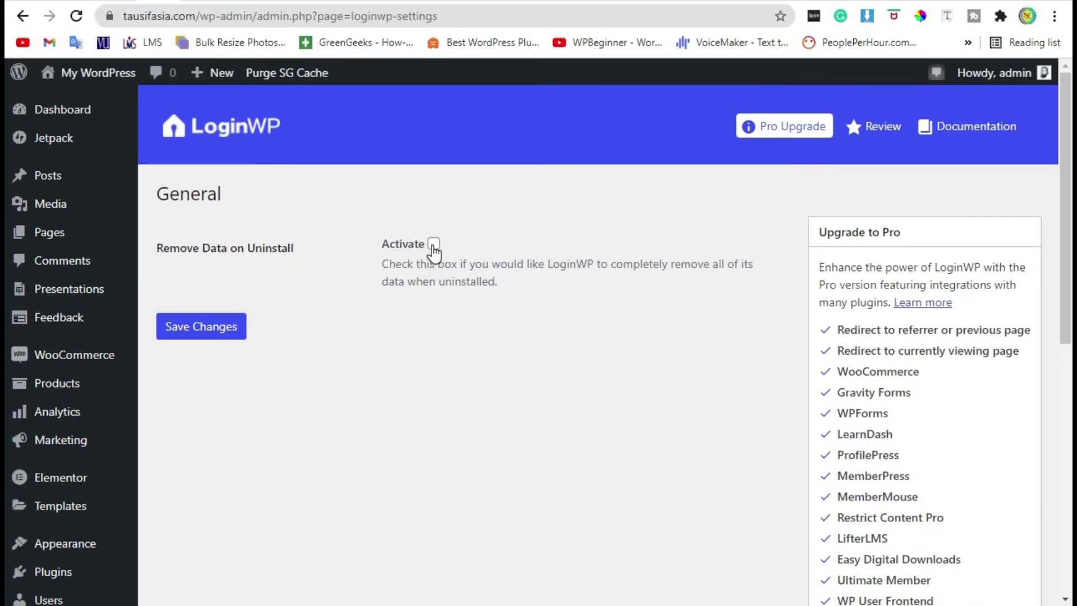
pyautogui.click(433, 245)
pyautogui.click(194, 336)
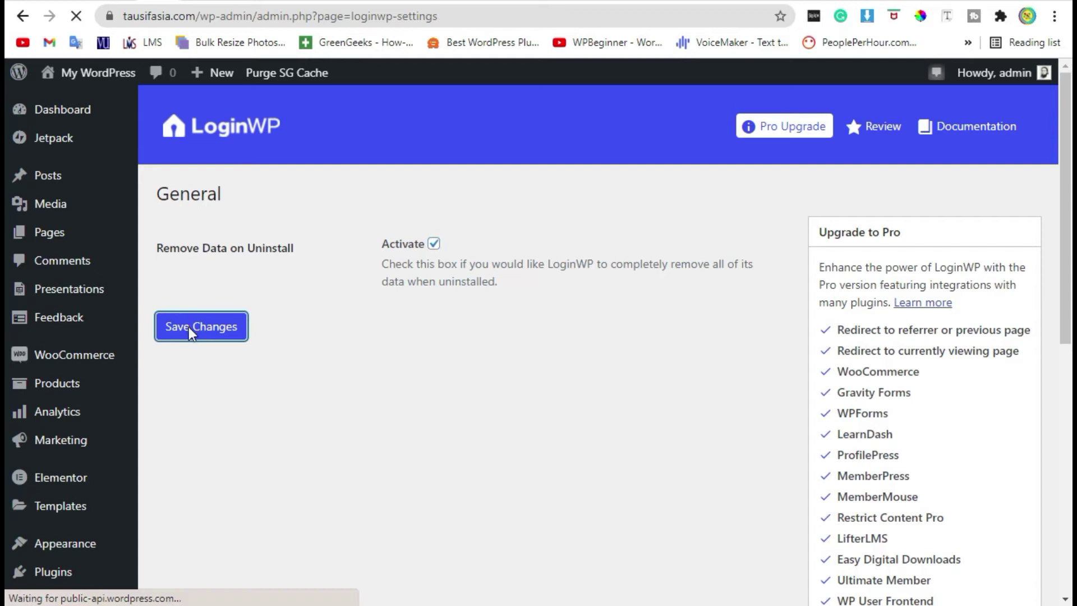
pyautogui.scroll(-5, 189, 331)
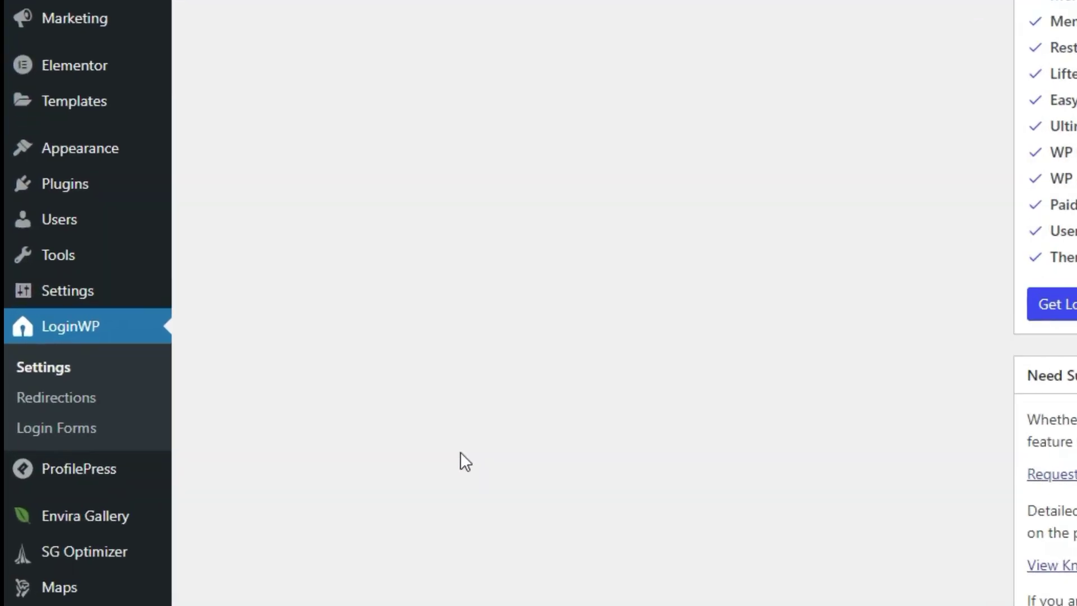
pyautogui.click(145, 373)
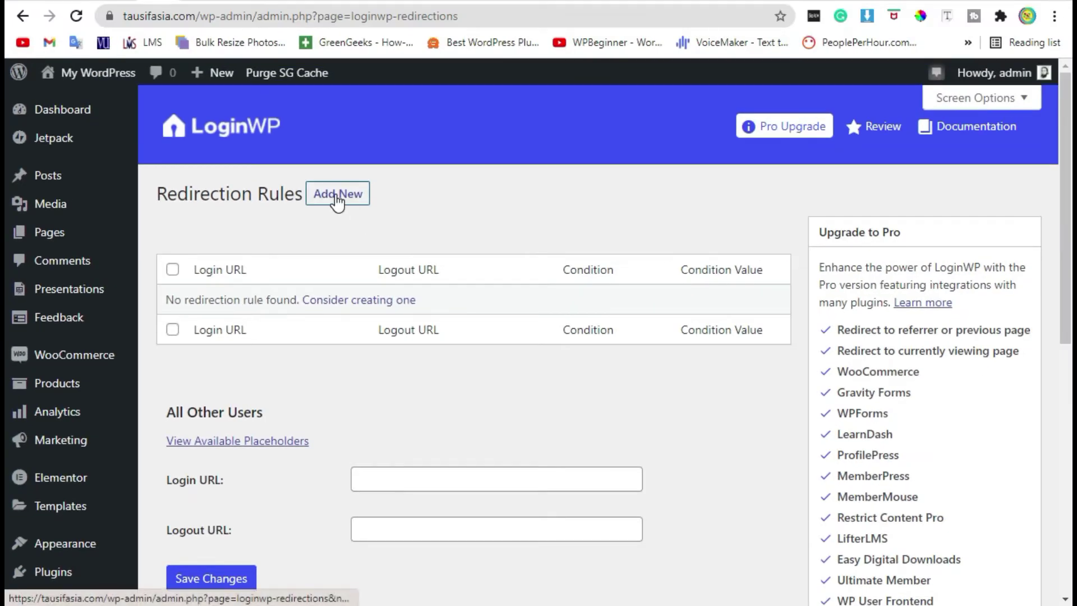
# Start a new redirection rule with the condition Username = admin.
pyautogui.click(337, 197)
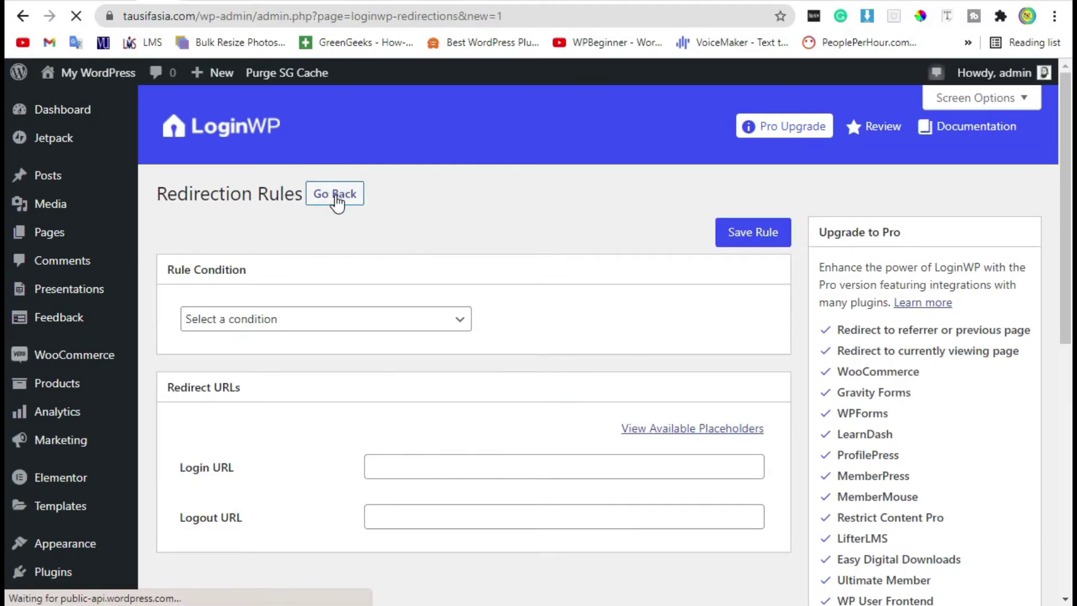
pyautogui.click(297, 318)
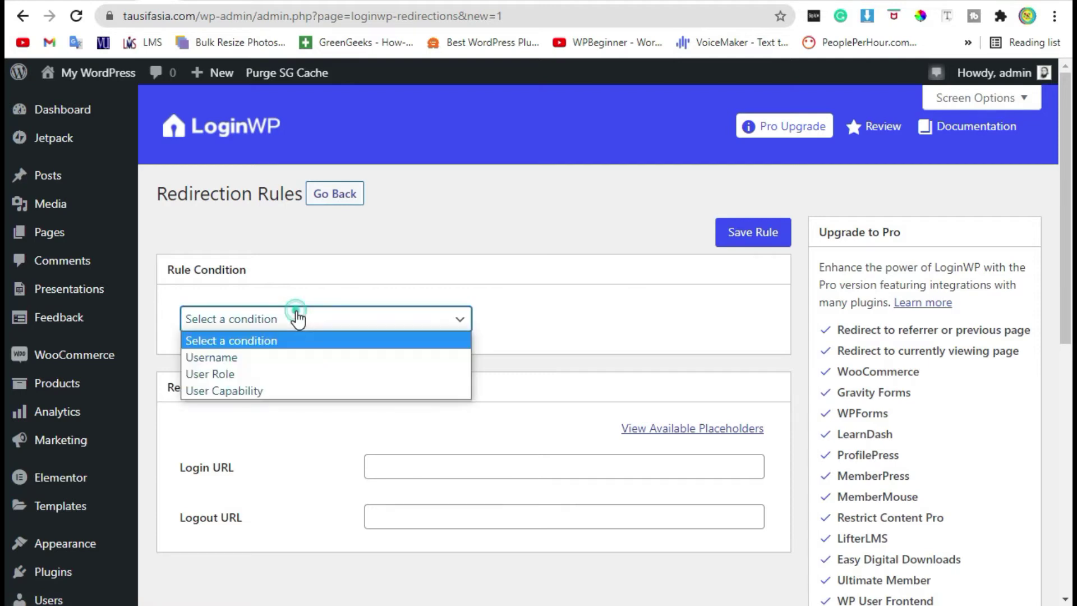
pyautogui.click(309, 363)
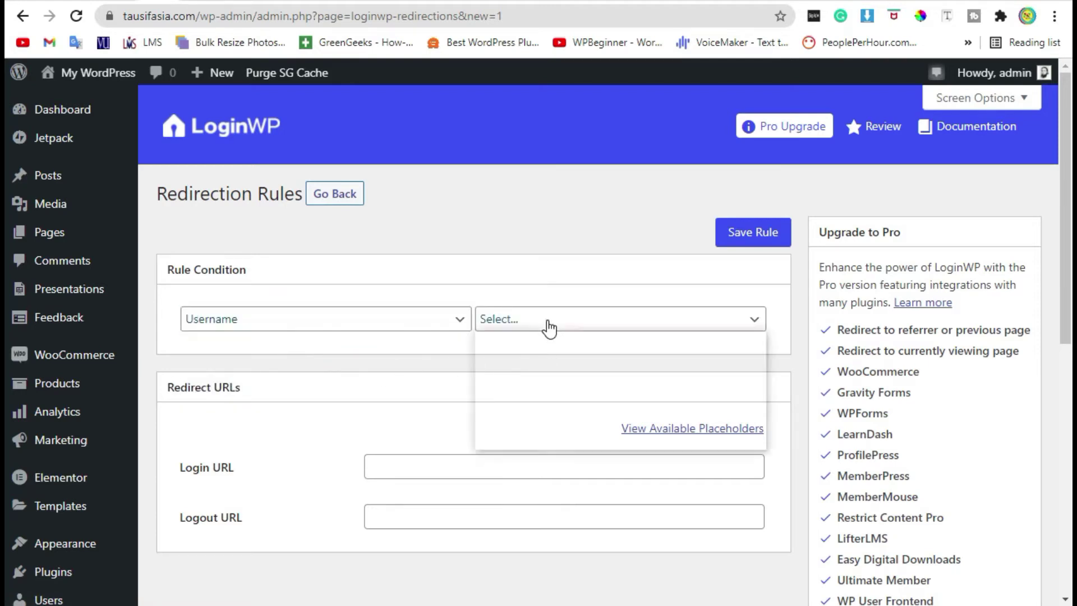
pyautogui.click(547, 323)
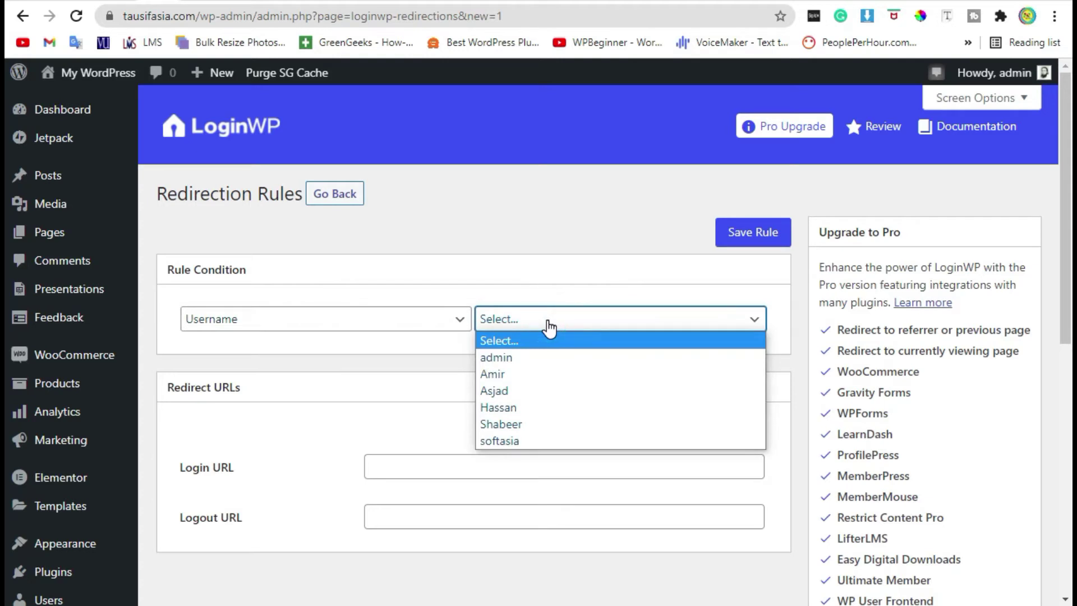
pyautogui.click(555, 357)
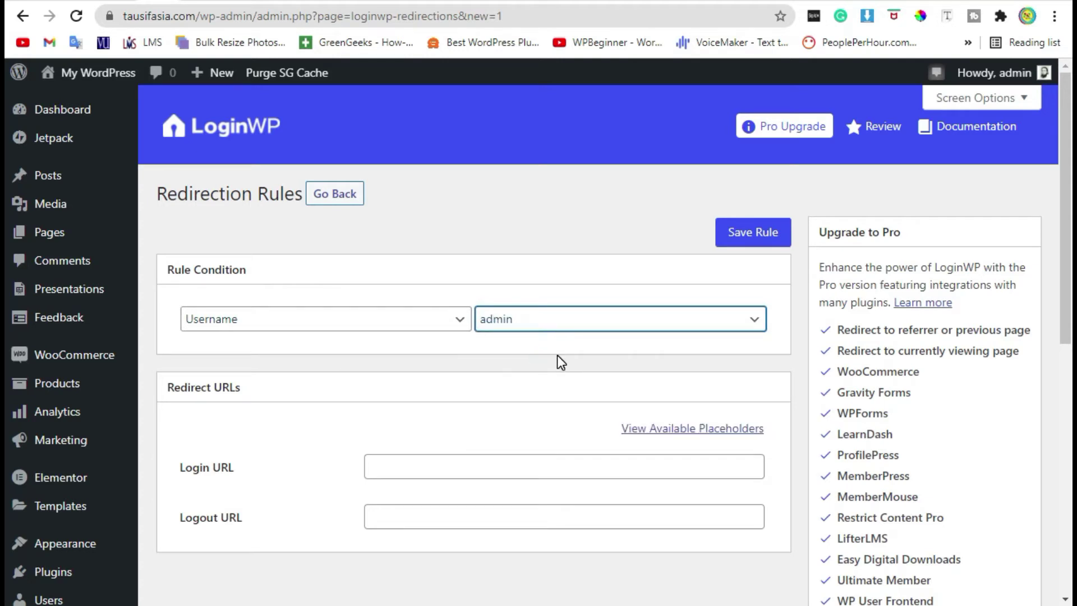
# Copy the Posts page link into the rule's Login URL and save the rule.
pyautogui.click(479, 474)
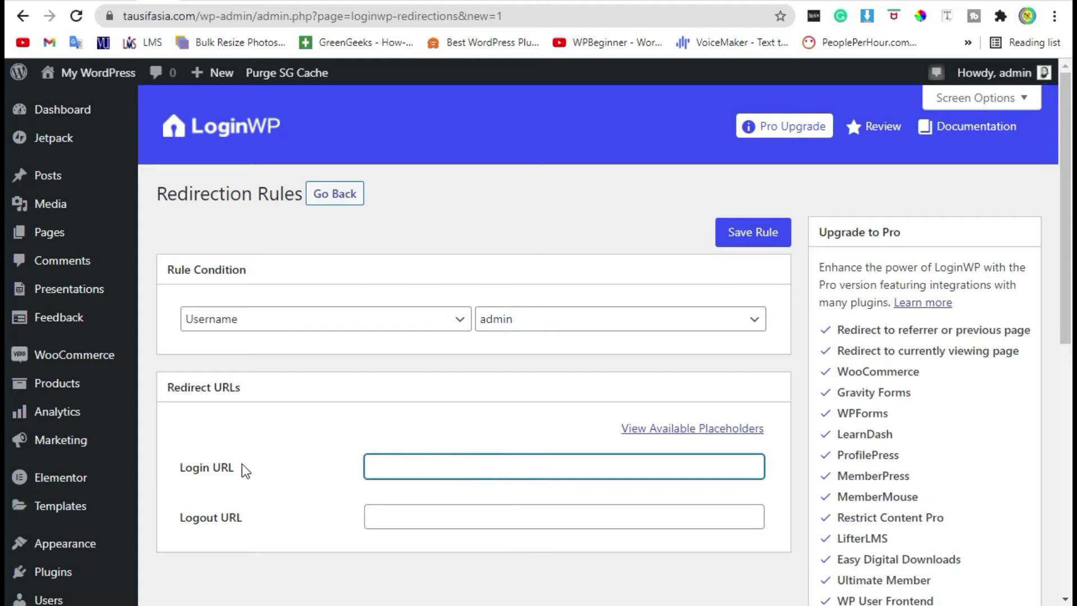
pyautogui.scroll(-2, 355, 457)
pyautogui.scroll(2, 252, 428)
pyautogui.rightClick(89, 171)
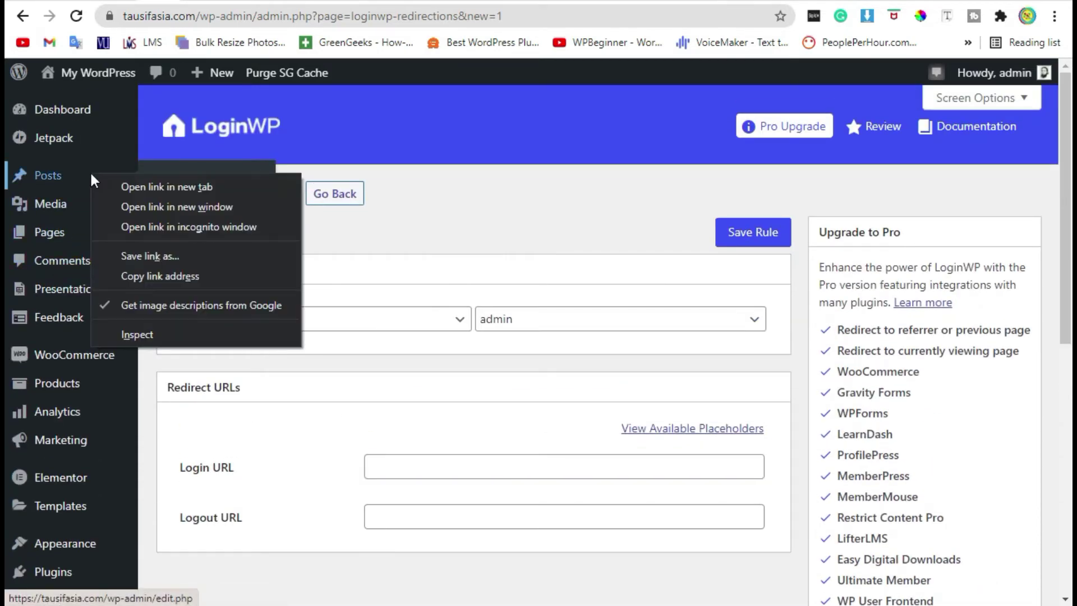
pyautogui.click(176, 276)
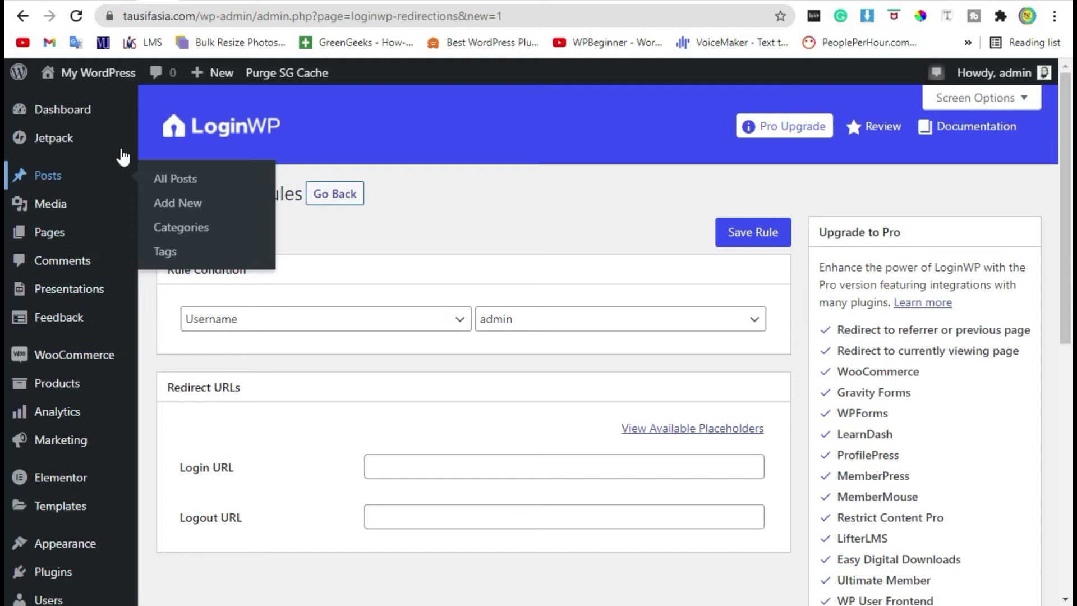
pyautogui.scroll(-2, 328, 447)
pyautogui.click(421, 354)
pyautogui.rightClick(420, 352)
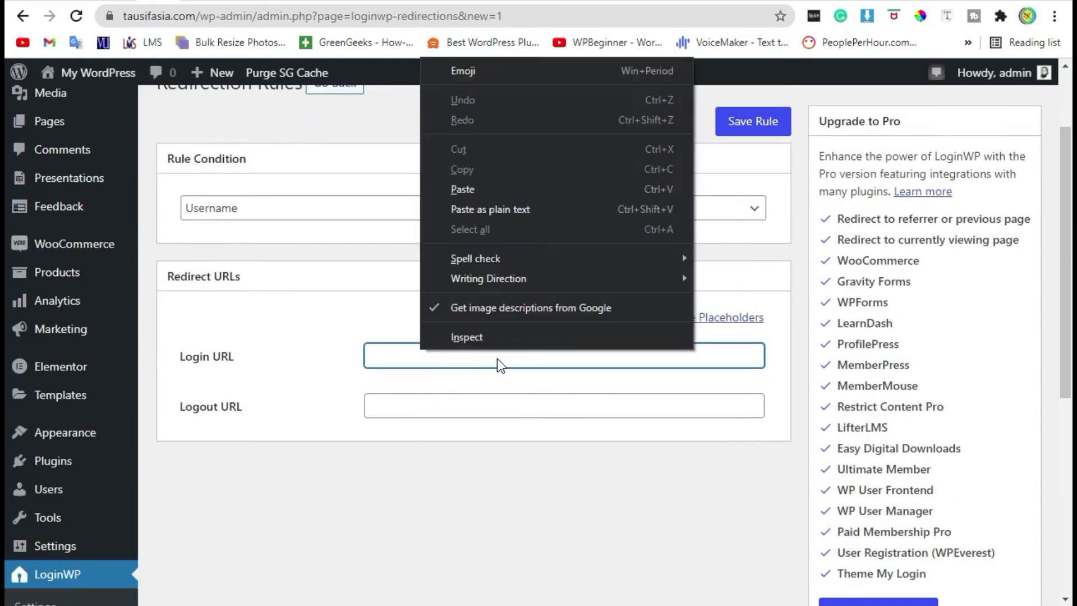
pyautogui.click(481, 191)
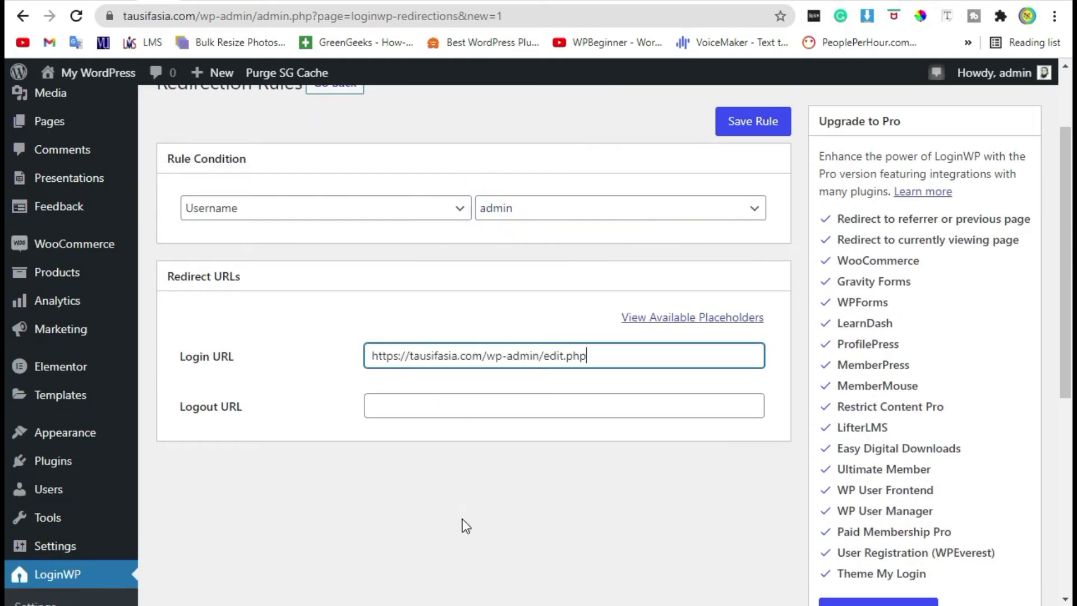
pyautogui.scroll(2, 472, 489)
pyautogui.click(732, 245)
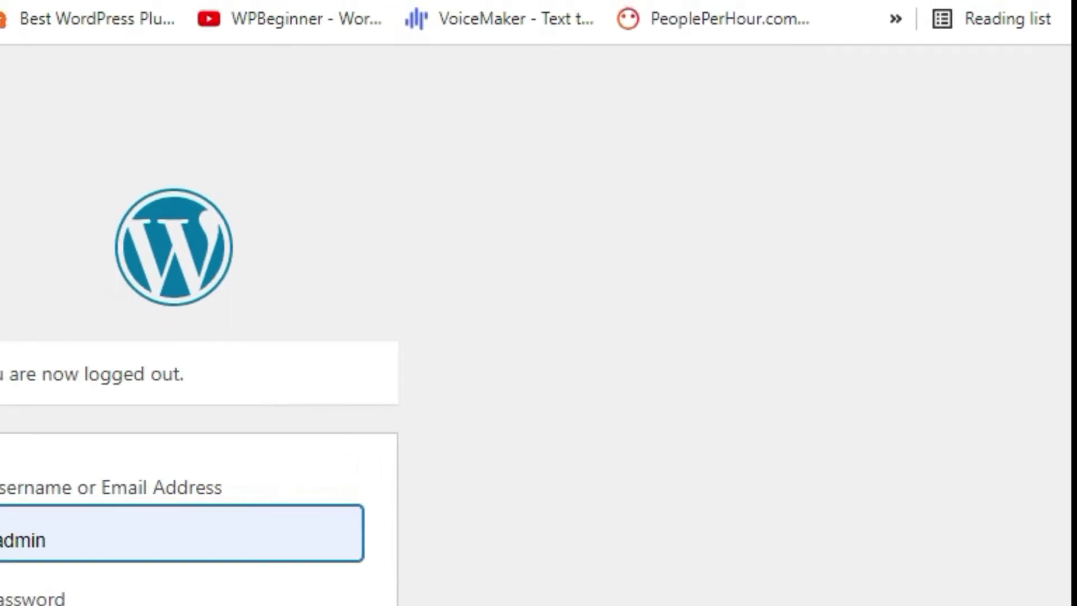
# Log in as admin and confirm the redirect lands on the Posts list page.
pyautogui.click(623, 460)
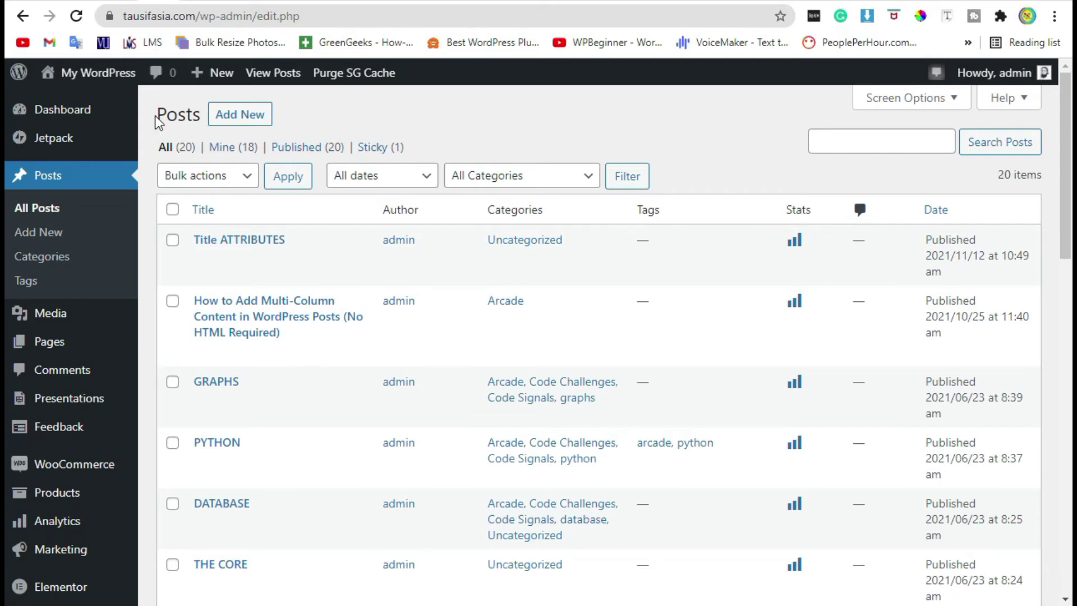
pyautogui.moveTo(162, 116); pyautogui.dragTo(186, 116)
pyautogui.moveTo(434, 135); pyautogui.dragTo(433, 134)
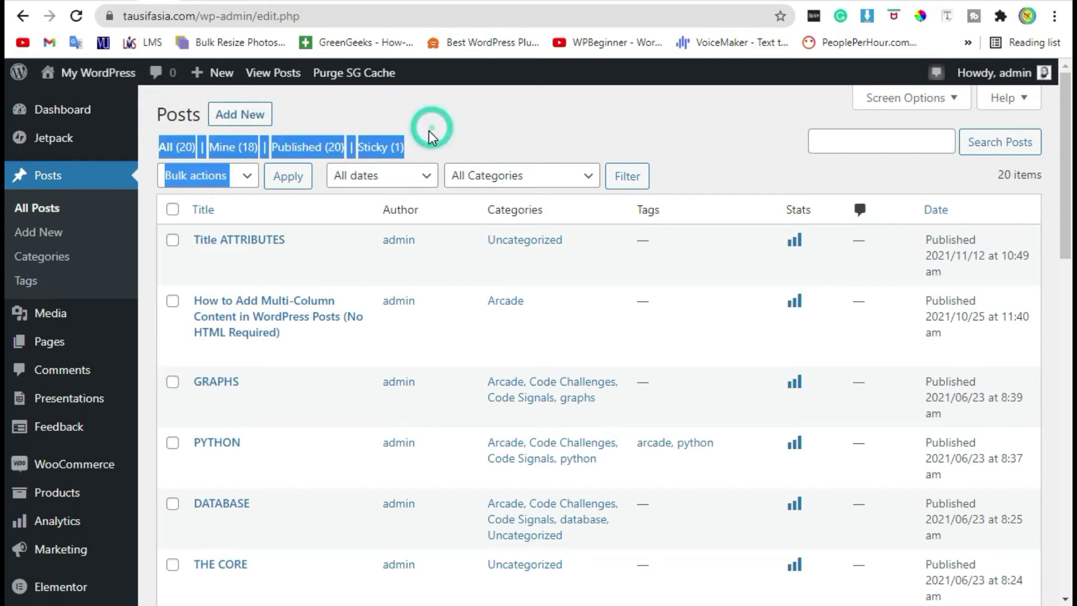
pyautogui.click(433, 137)
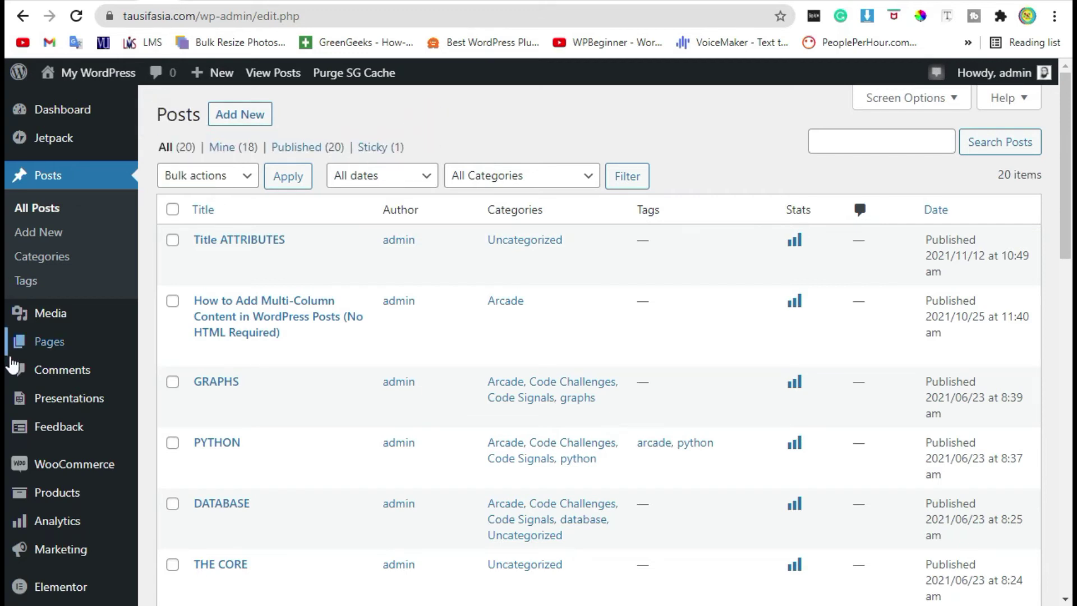
# Navigate the admin menu to the LoginWP Redirection Rules page.
pyautogui.scroll(-2, 135, 327)
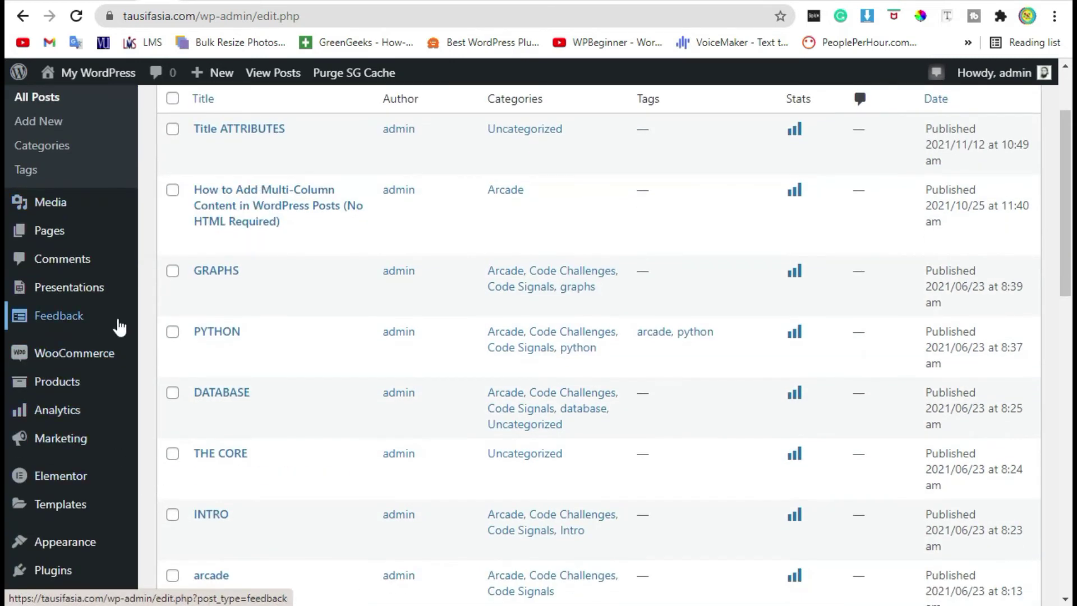
pyautogui.moveTo(99, 324)
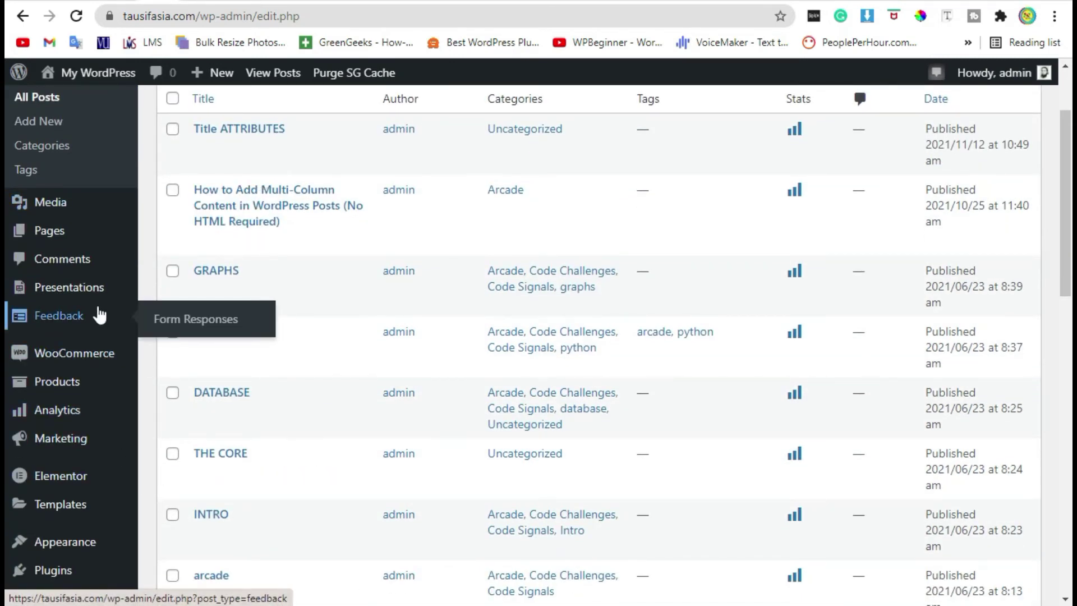
pyautogui.click(104, 291)
pyautogui.scroll(-5, 96, 430)
pyautogui.moveTo(94, 449)
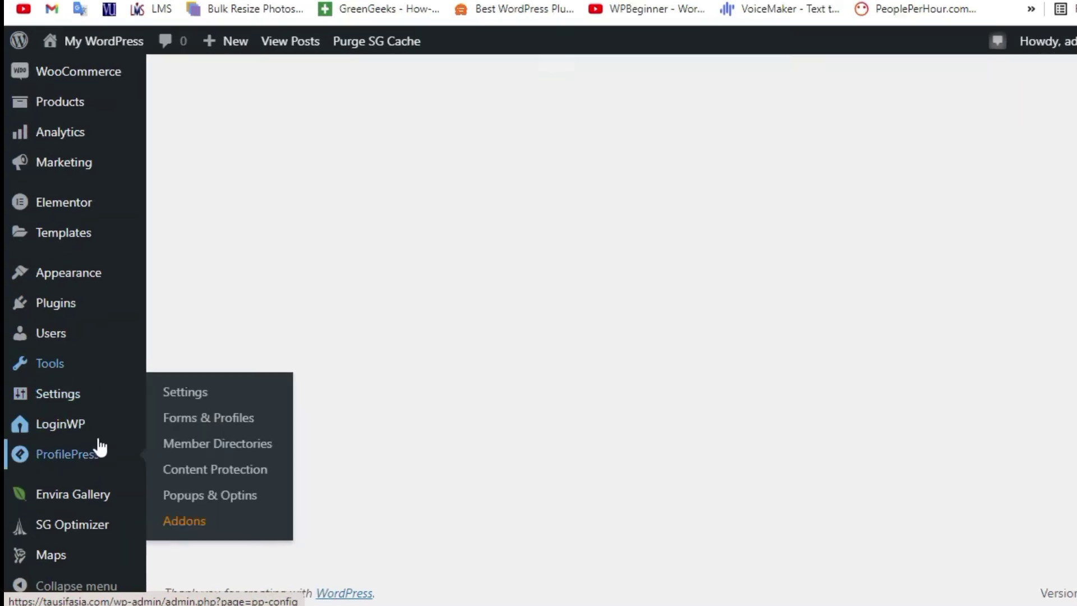
pyautogui.click(99, 429)
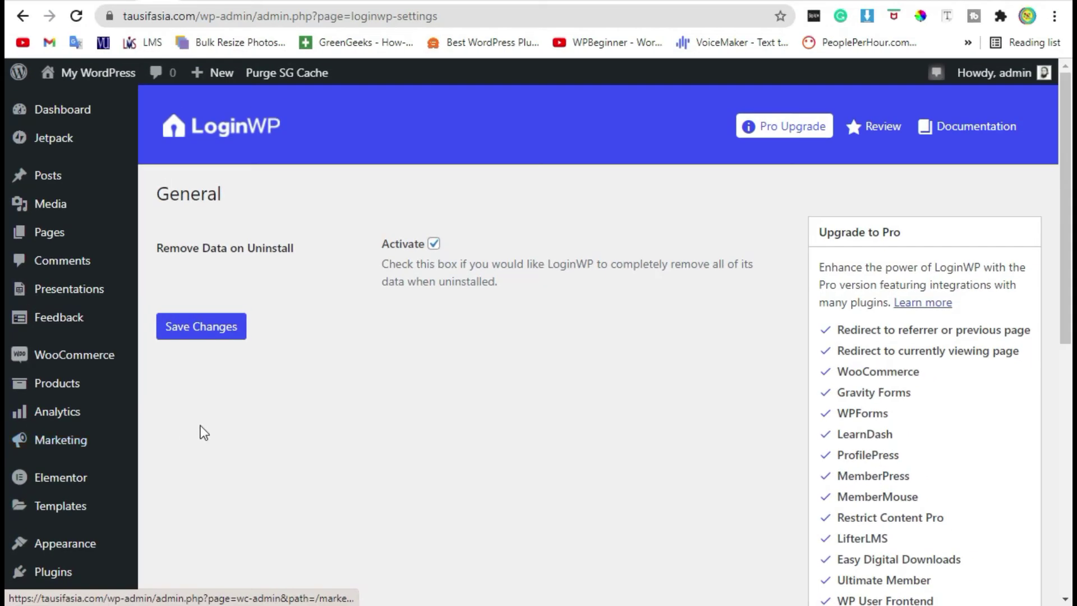
pyautogui.scroll(-4, 269, 380)
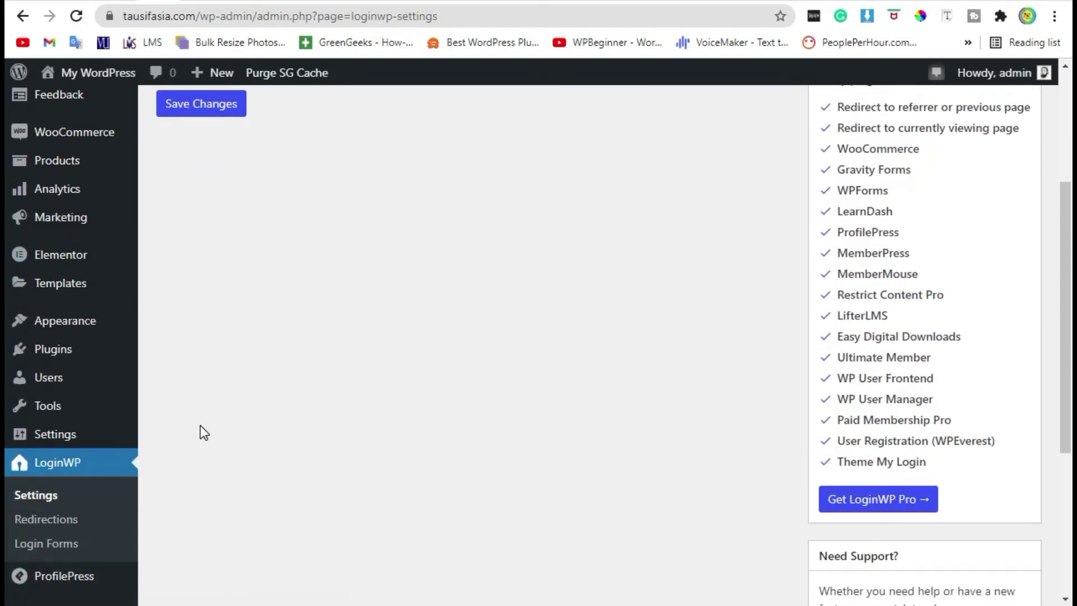
pyautogui.scroll(-2, 201, 426)
pyautogui.click(41, 409)
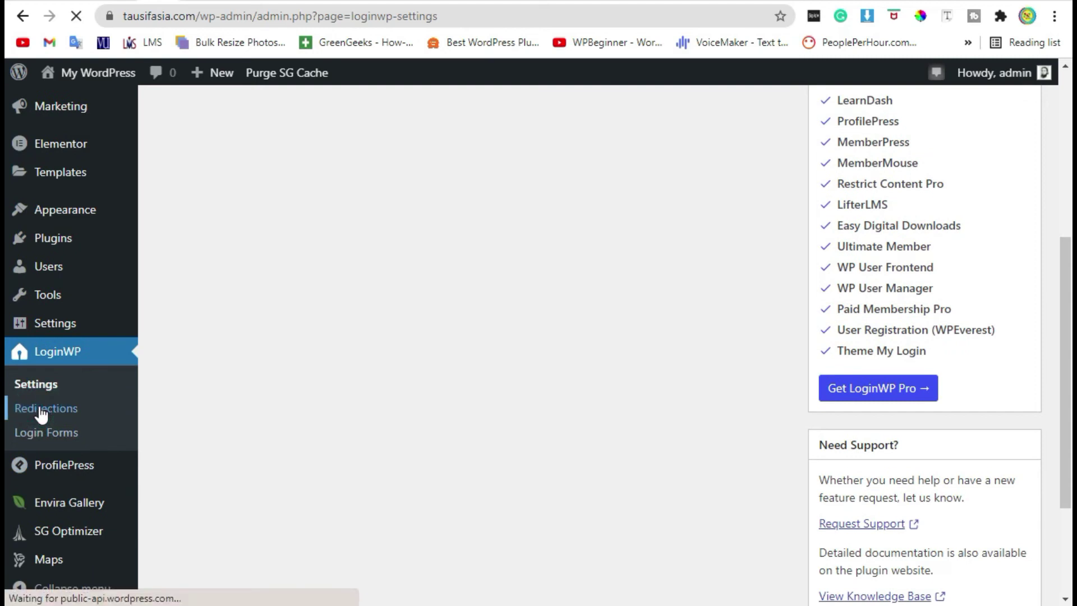
# Open the admin redirect rule for editing and review its Login and Logout URL fields.
pyautogui.scroll(-2, 341, 436)
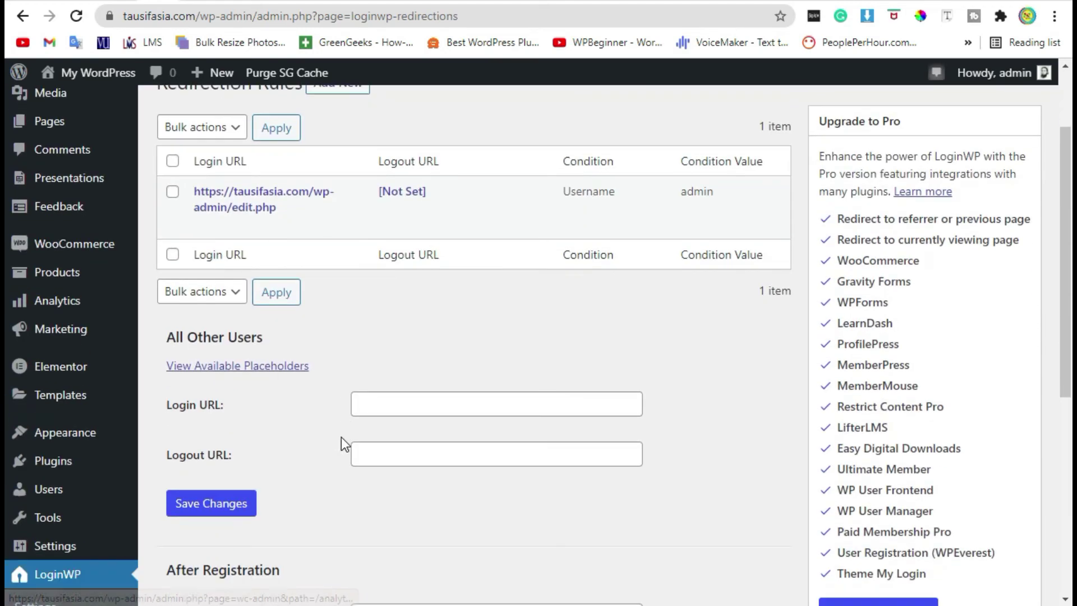
pyautogui.moveTo(399, 198)
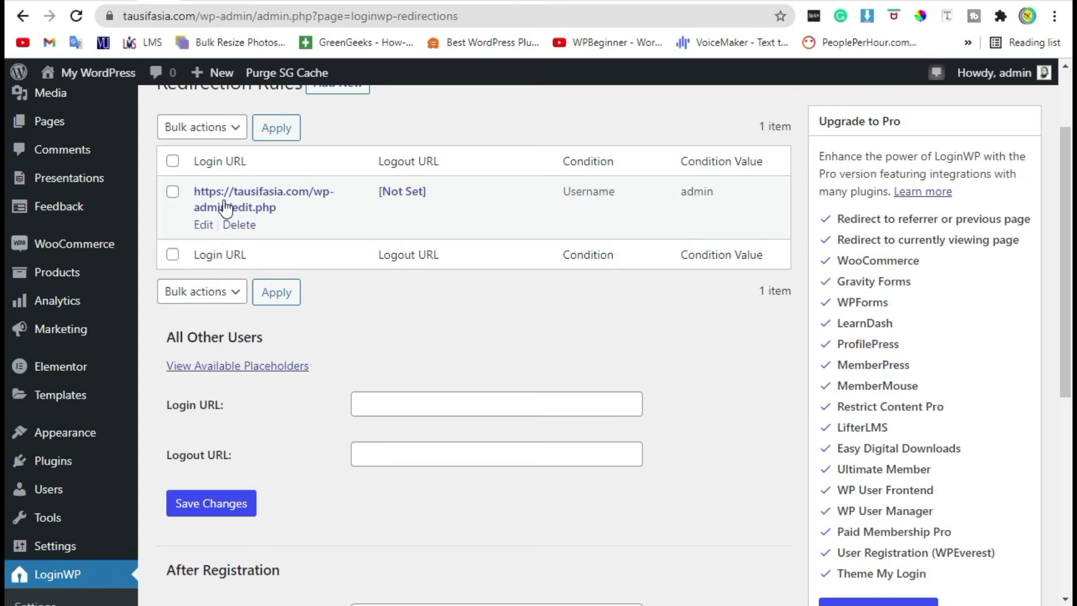
pyautogui.click(201, 224)
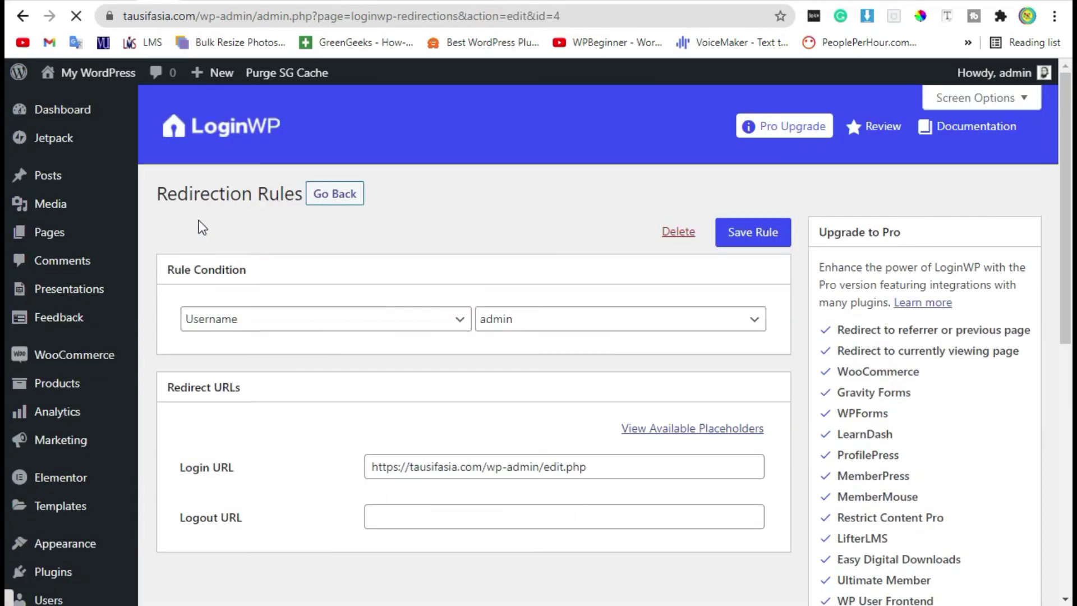
pyautogui.scroll(-5, 602, 310)
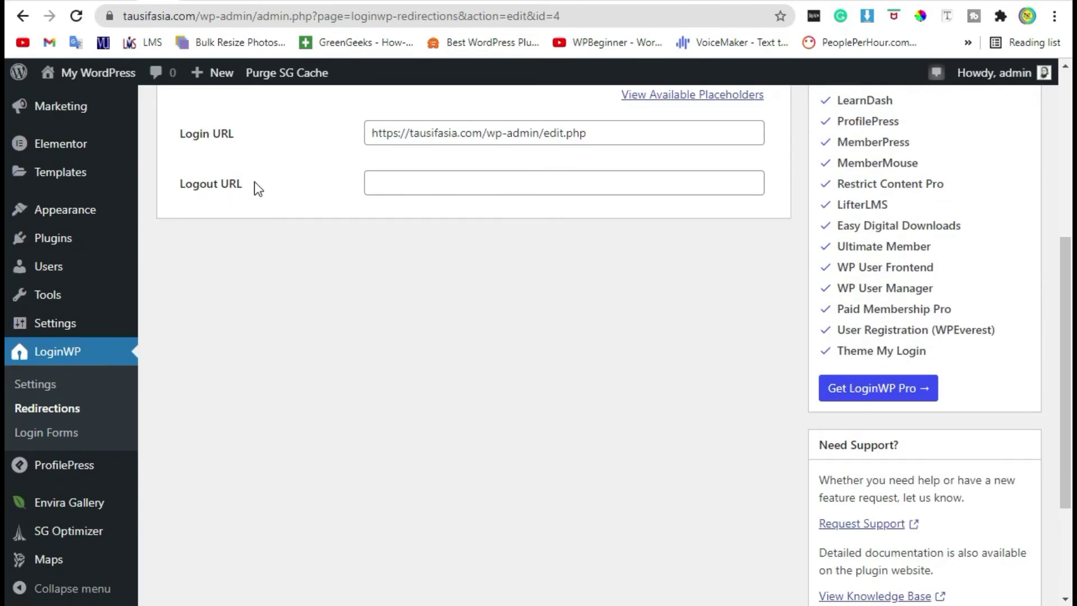
pyautogui.moveTo(252, 180); pyautogui.dragTo(168, 182)
pyautogui.click(276, 187)
pyautogui.scroll(-2, 255, 210)
pyautogui.scroll(4, 394, 307)
pyautogui.moveTo(247, 296); pyautogui.dragTo(180, 300)
pyautogui.click(420, 359)
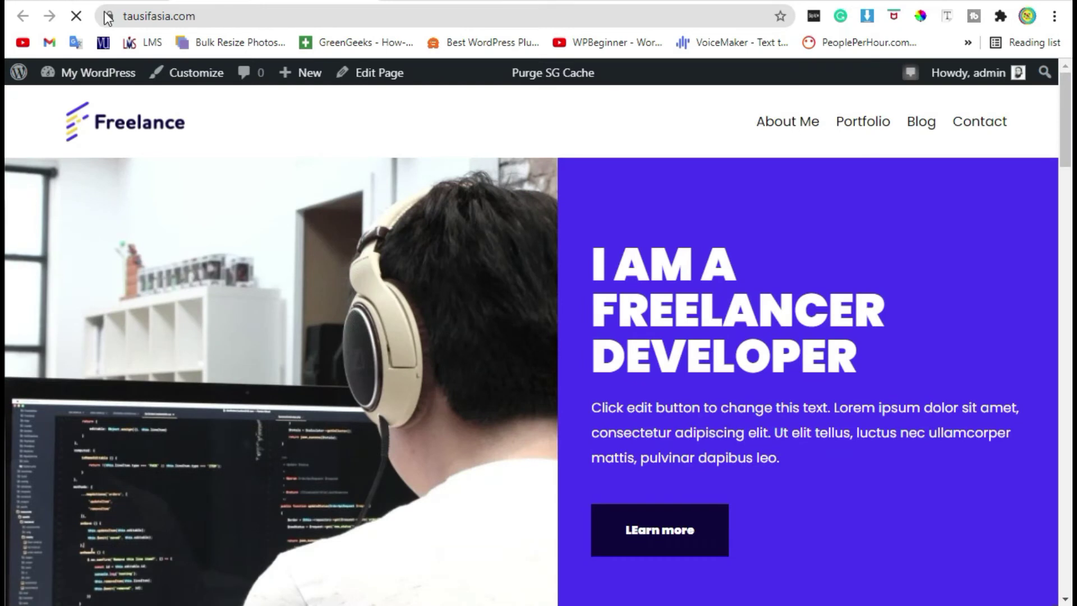
pyautogui.click(262, 21)
pyautogui.rightClick(261, 22)
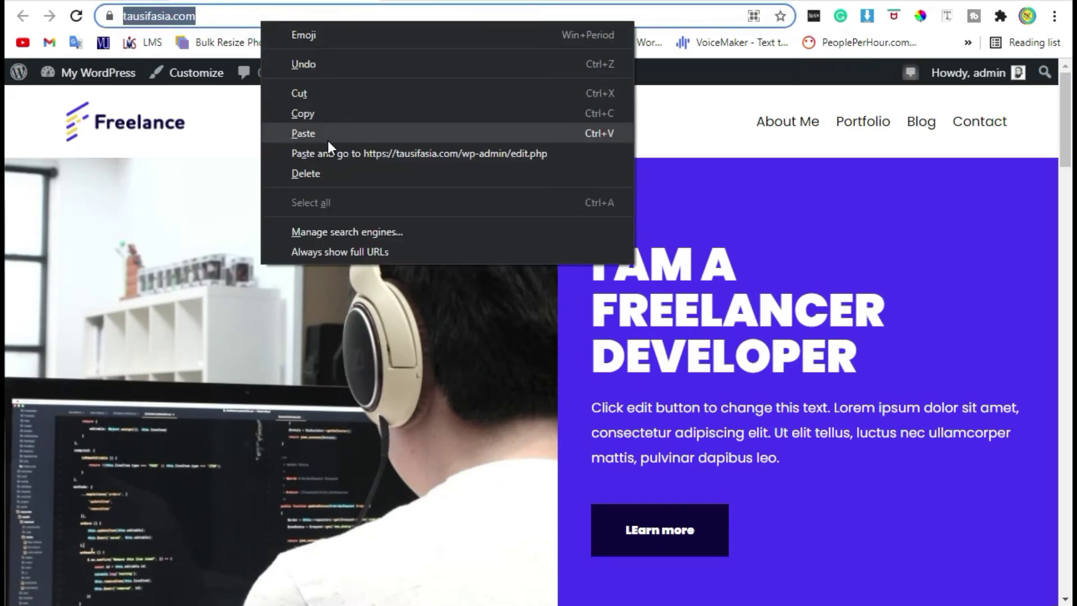
pyautogui.click(329, 111)
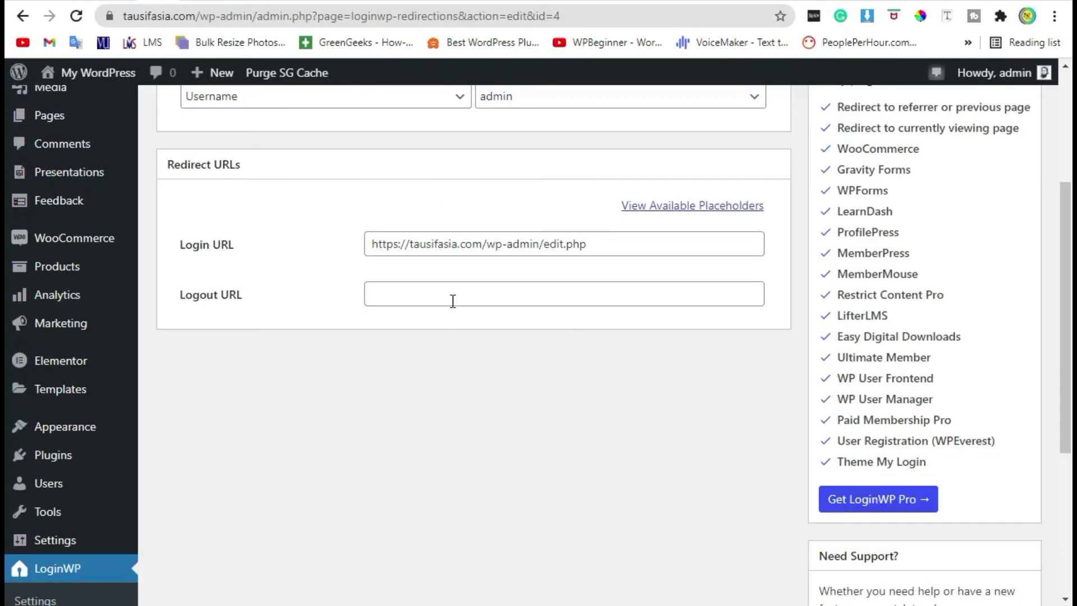
pyautogui.rightClick(418, 291)
pyautogui.click(469, 440)
pyautogui.scroll(4, 610, 419)
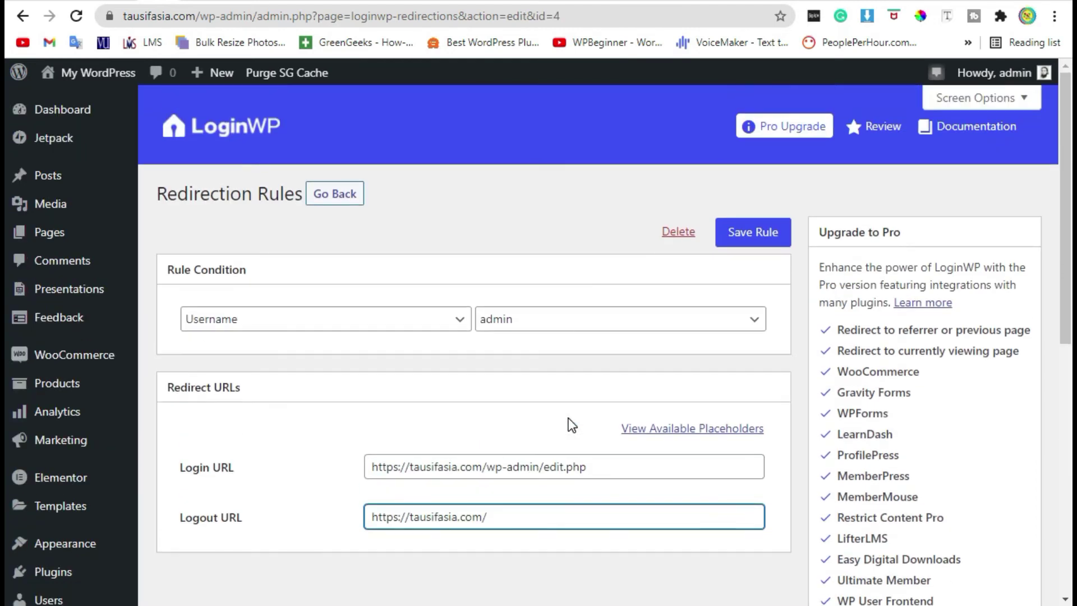
pyautogui.click(748, 243)
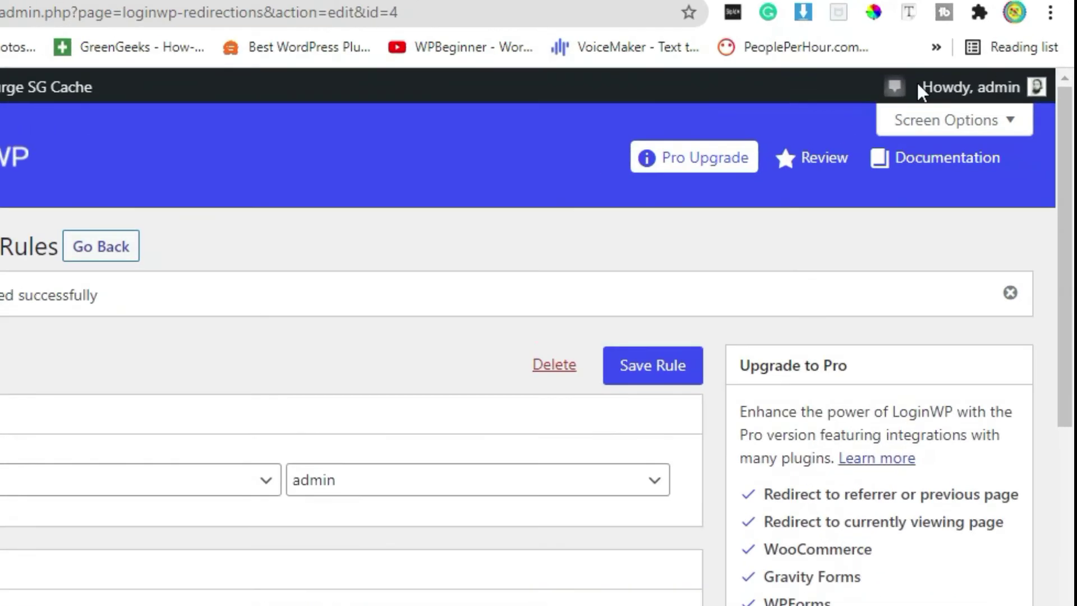
# Log out from the Howdy, admin menu and verify the tausifasia.com homepage loads.
pyautogui.moveTo(1042, 74)
pyautogui.click(922, 297)
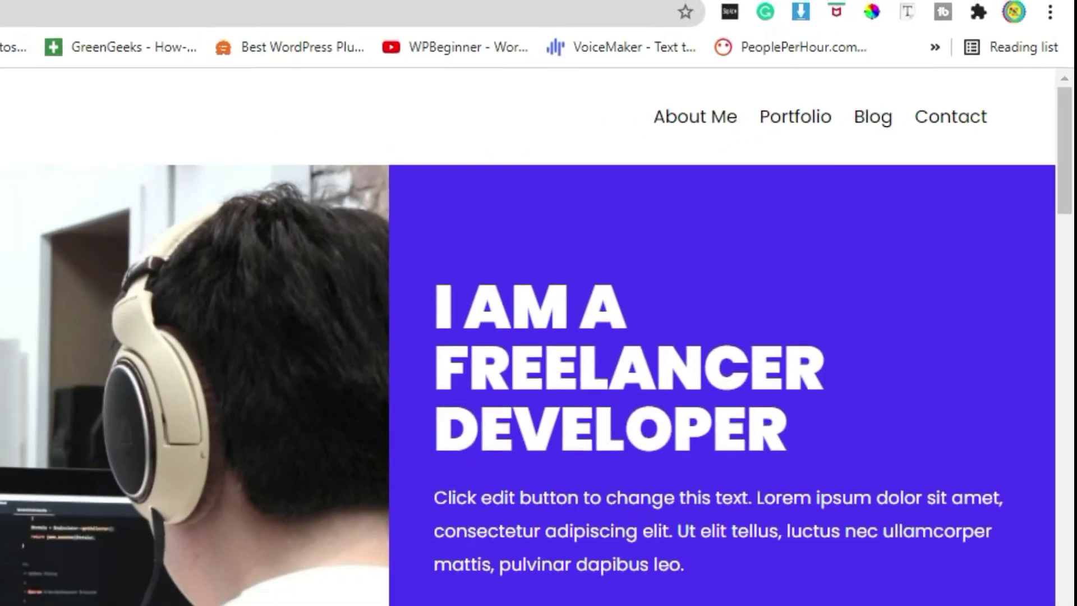
pyautogui.moveTo(196, 16); pyautogui.dragTo(124, 16)
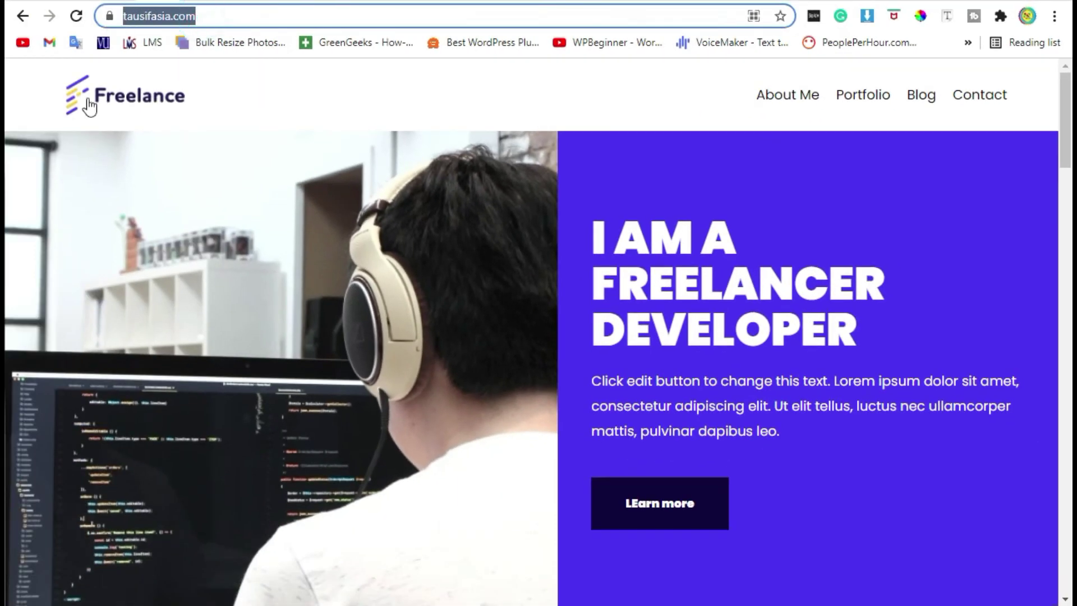
pyautogui.click(7, 113)
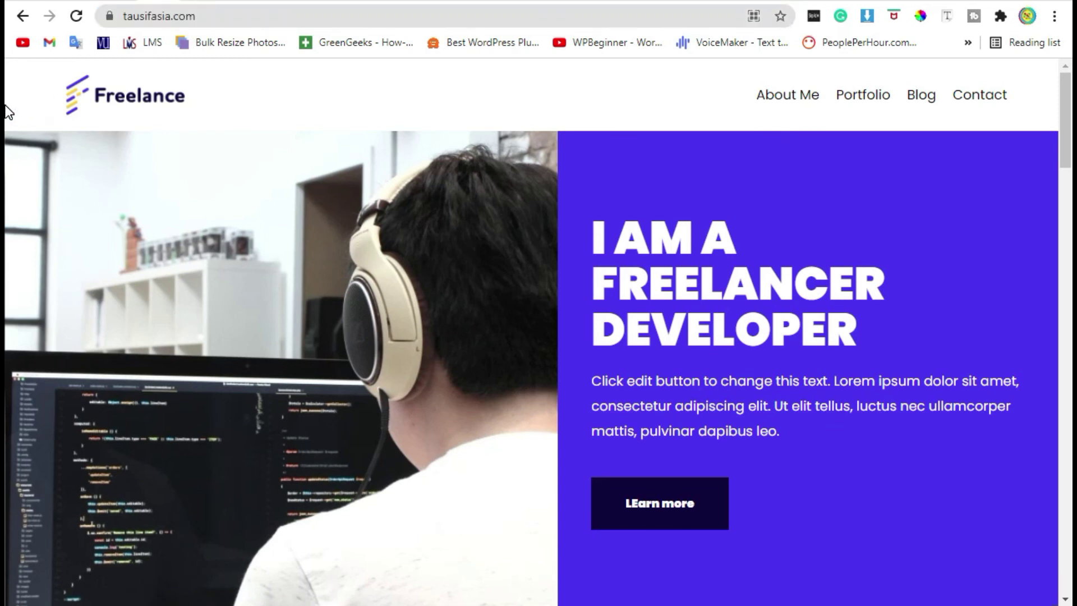
pyautogui.scroll(-2, 7, 303)
pyautogui.scroll(-2, 4, 320)
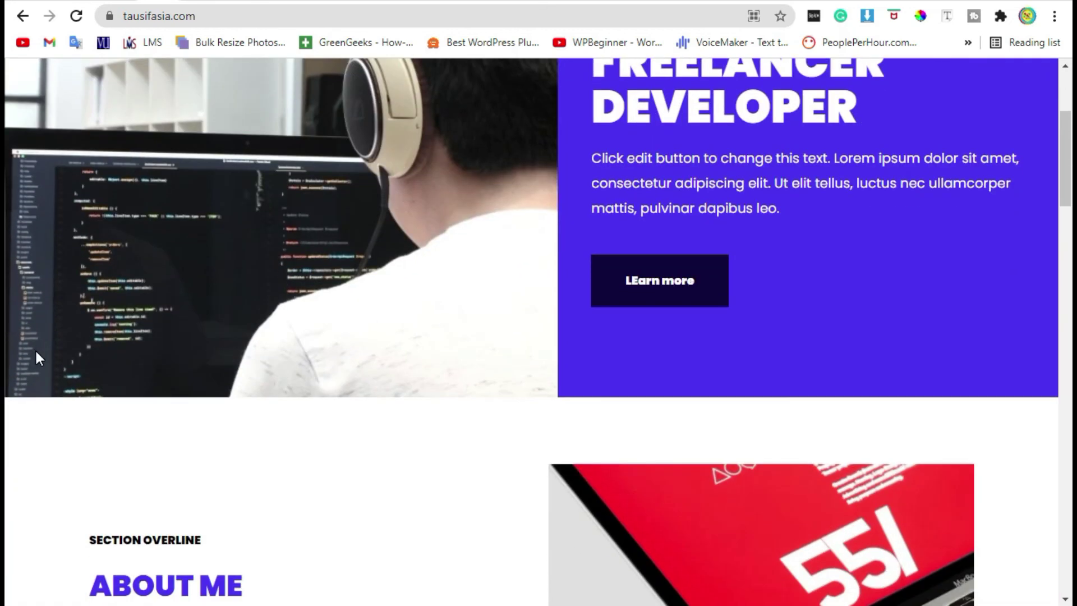